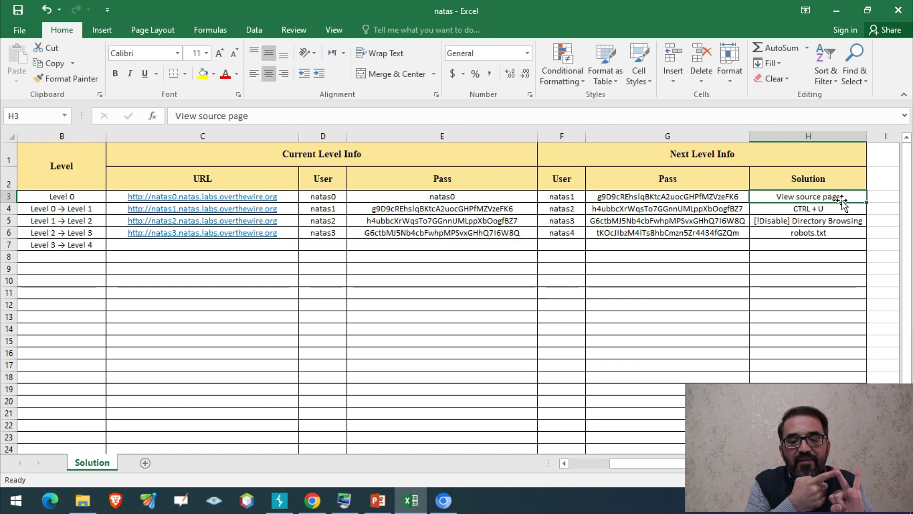
- Review the Solution entries recorded for the four completed Natas levels
left_click(834, 208)
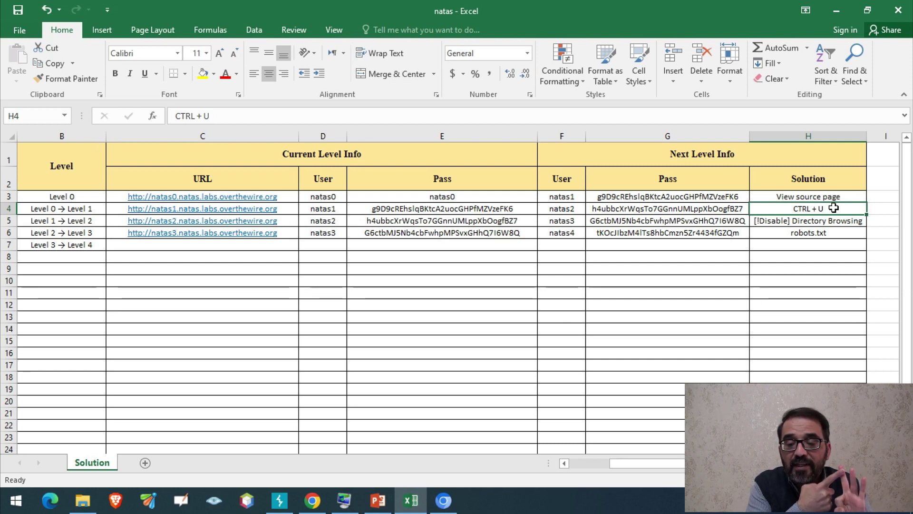
left_click(842, 221)
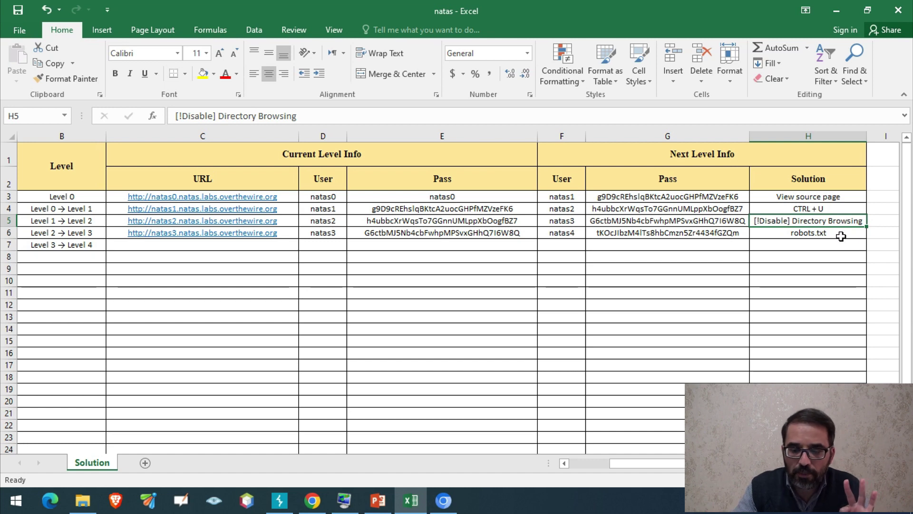
left_click(842, 234)
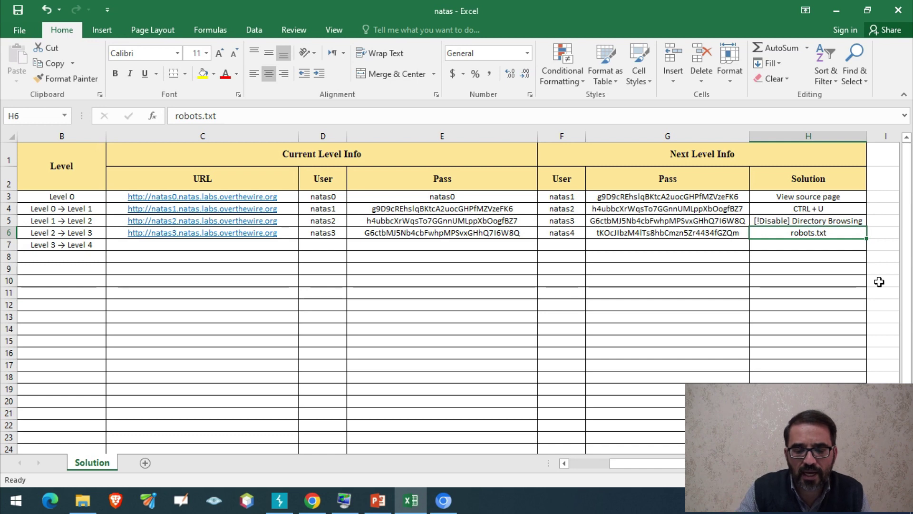
left_click(703, 293)
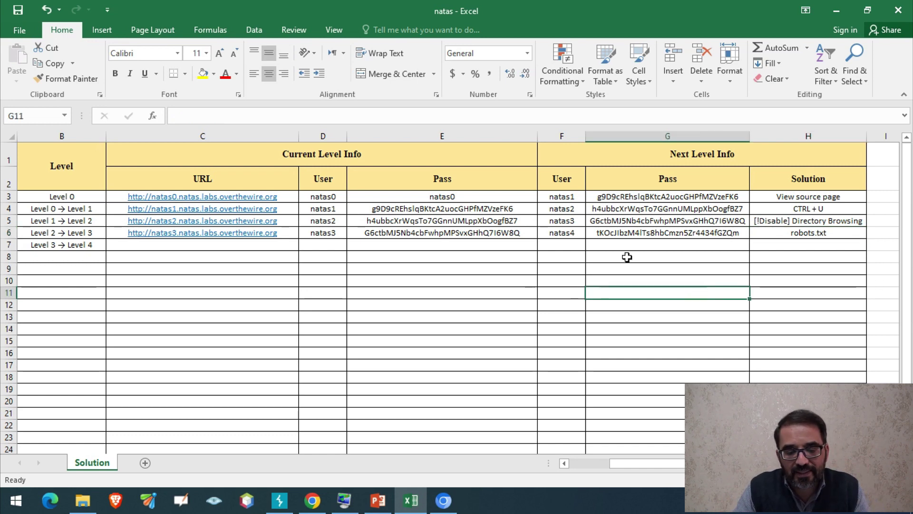
- Copy the natas4 username and its password from the Level 2 → Level 3 row into the current-level cells of the Level 3 → Level 4 row
left_click_drag(565, 232, 608, 233)
key("ctrl+c")
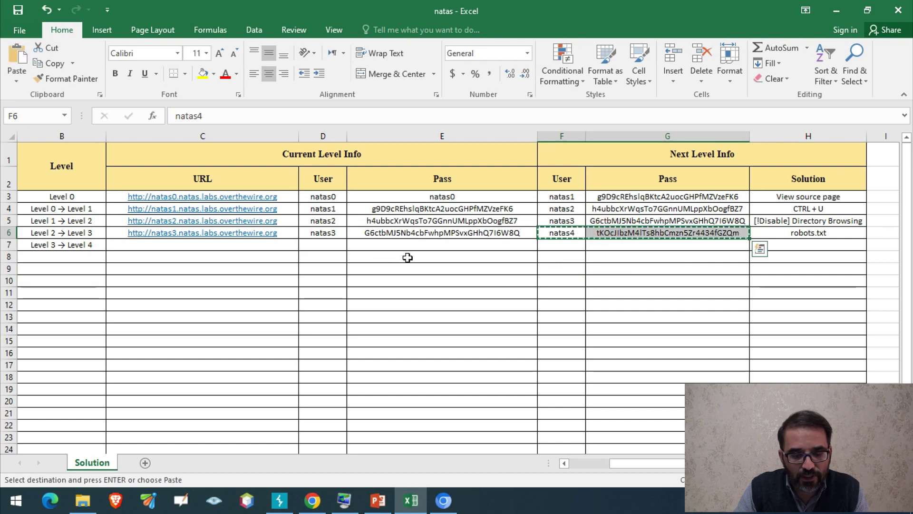
left_click_drag(332, 245, 373, 246)
key("ctrl+v")
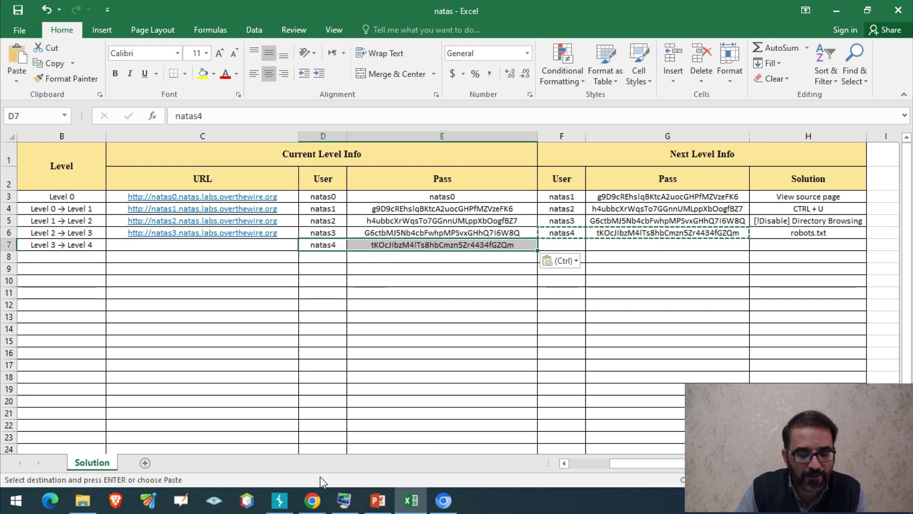
- Copy the natas4 URL from the OverTheWire Level 3 → Level 4 page in Chrome into cell C7 of the Excel sheet
left_click(312, 500)
key("ctrl+Tab")
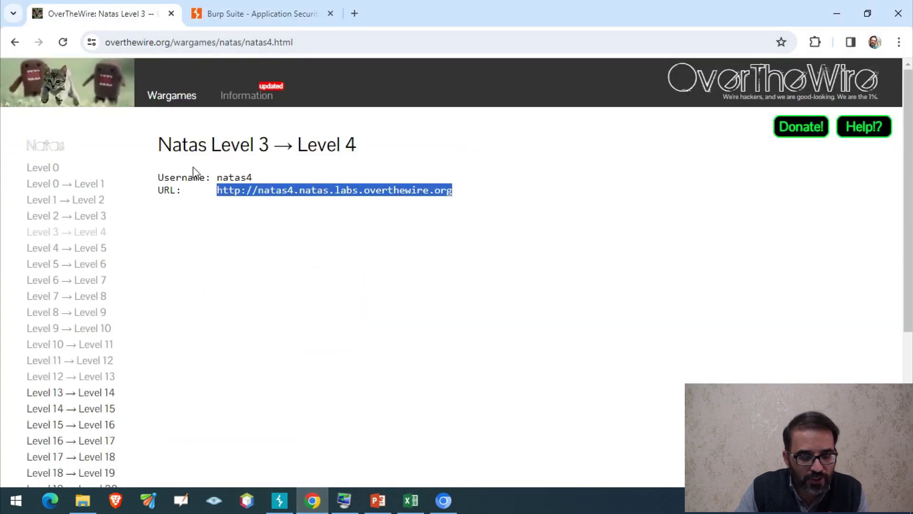
left_click_drag(213, 144, 379, 146)
left_click_drag(217, 191, 466, 212)
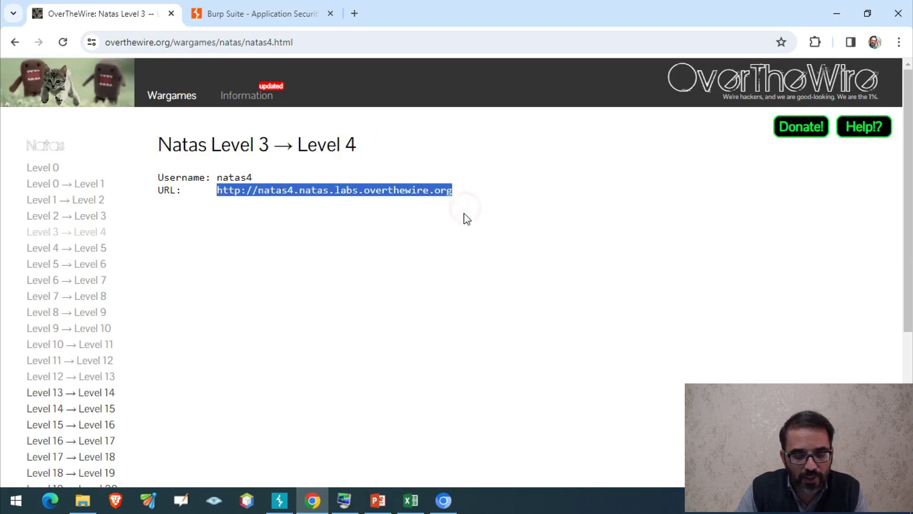
left_click(411, 500)
left_click(284, 248)
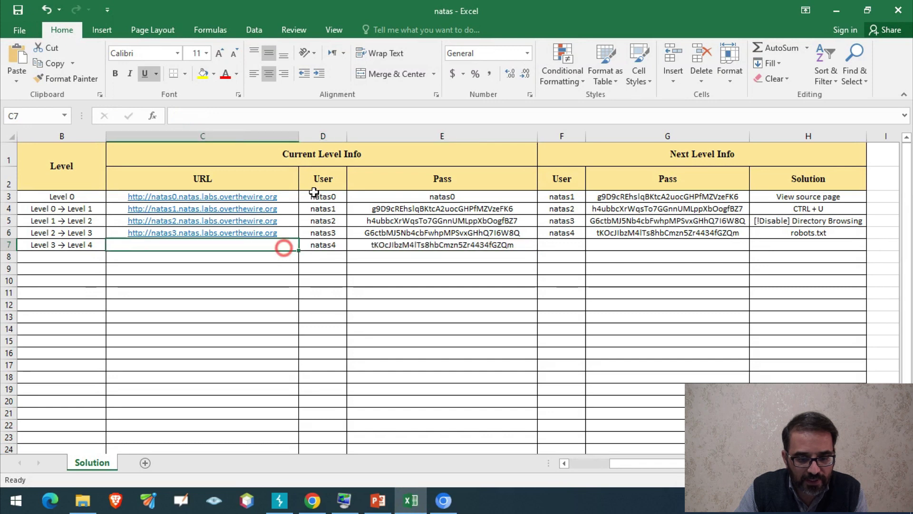
left_click(357, 116)
key("ctrl+v")
key("Return")
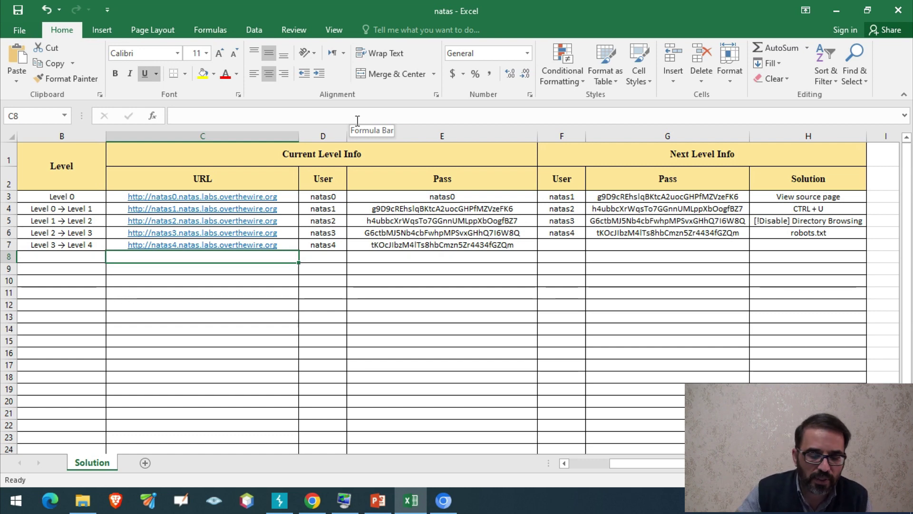
- Look through the Burp Suite editions in the product list on the PortSwigger website in Chrome
left_click(312, 500)
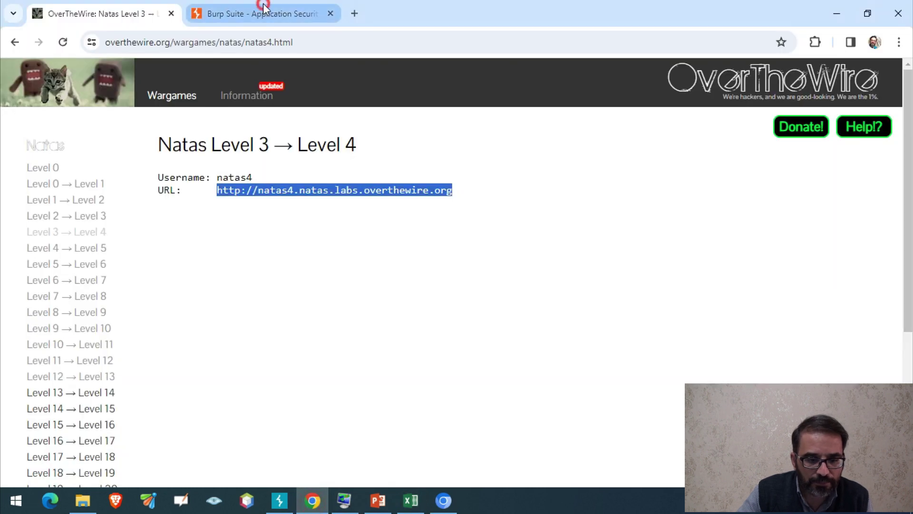
left_click(263, 7)
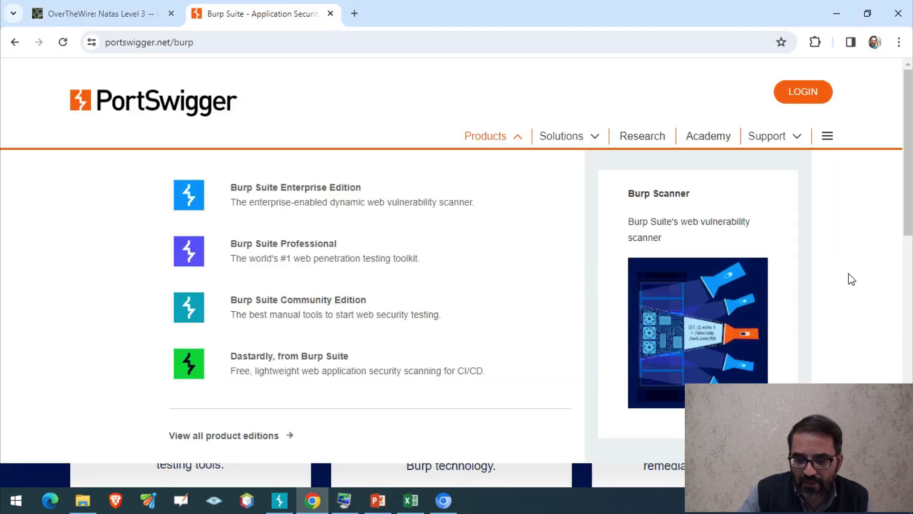
left_click(869, 260)
left_click(522, 135)
left_click(522, 136)
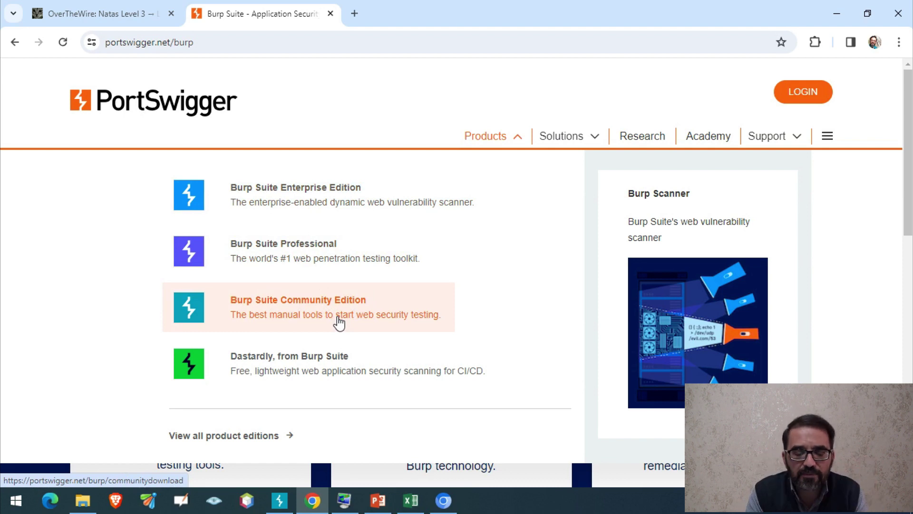
- Switch to Burp Suite, turn proxy interception off, and replace the already open built-in browser with a fresh one
left_click(280, 500)
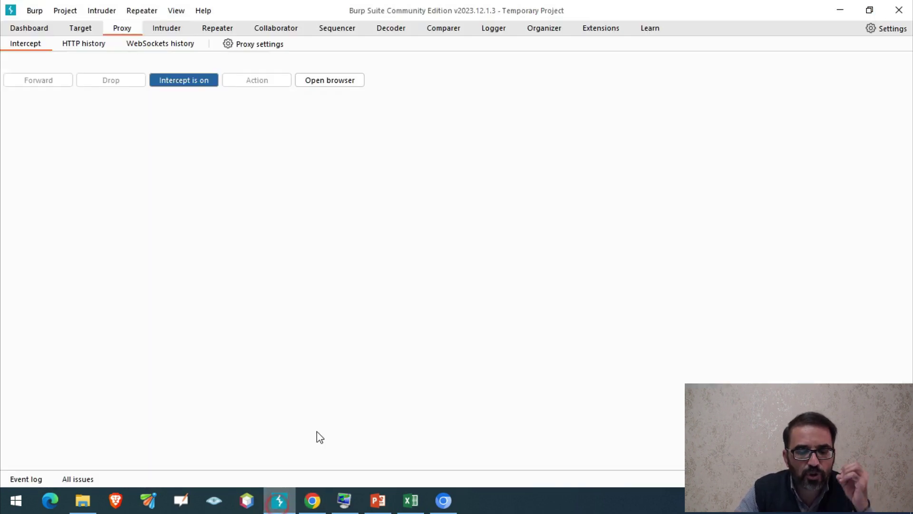
left_click(196, 81)
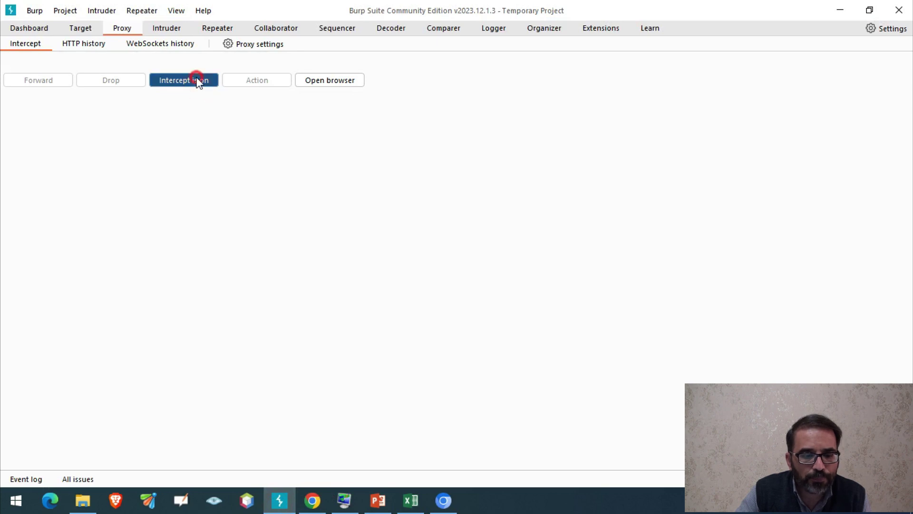
left_click(443, 500)
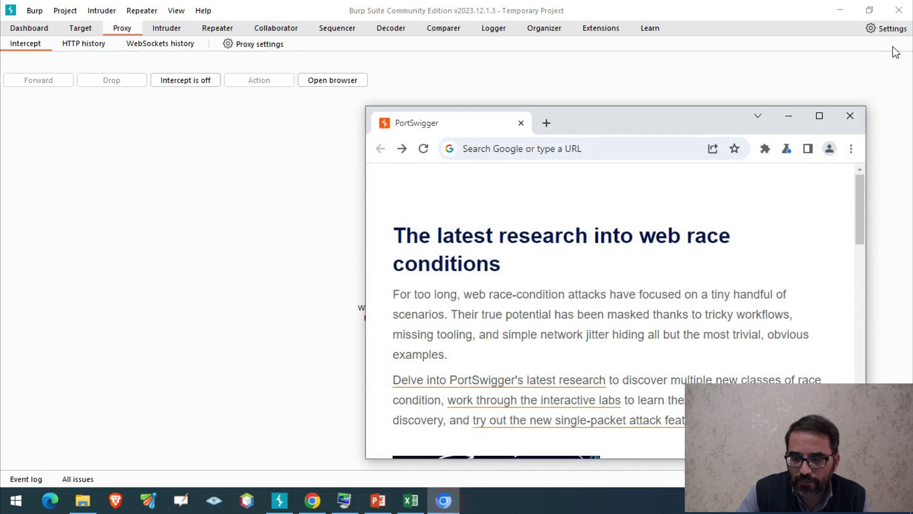
left_click(853, 113)
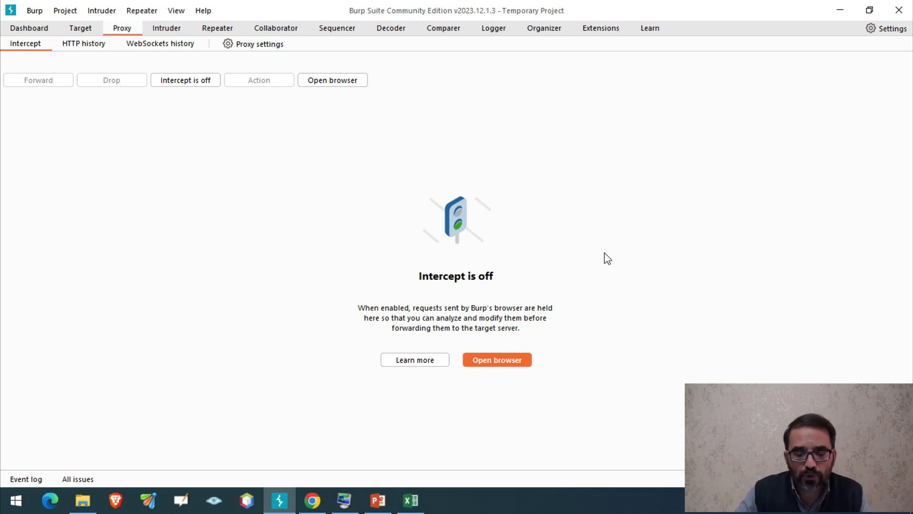
left_click(498, 360)
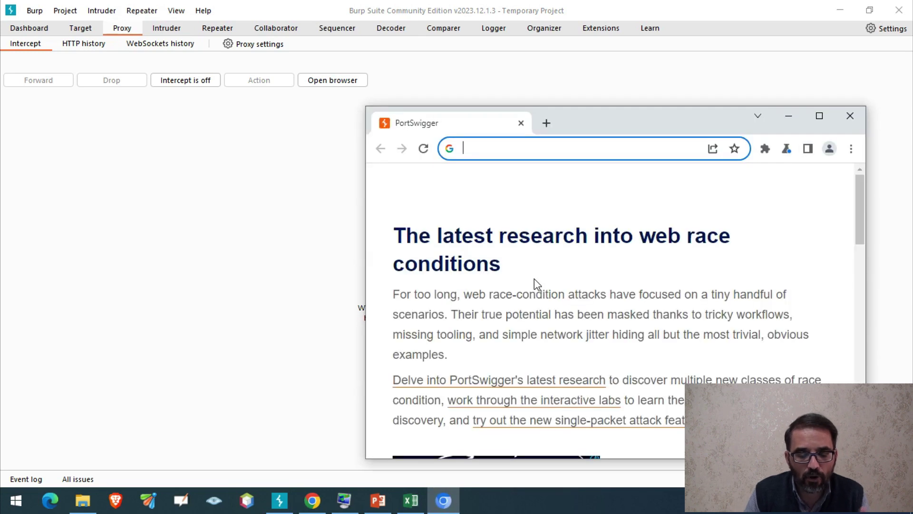
- Copy the natas4 URL from cell C7 of the Excel sheet and open it in Burp's browser
left_click(411, 500)
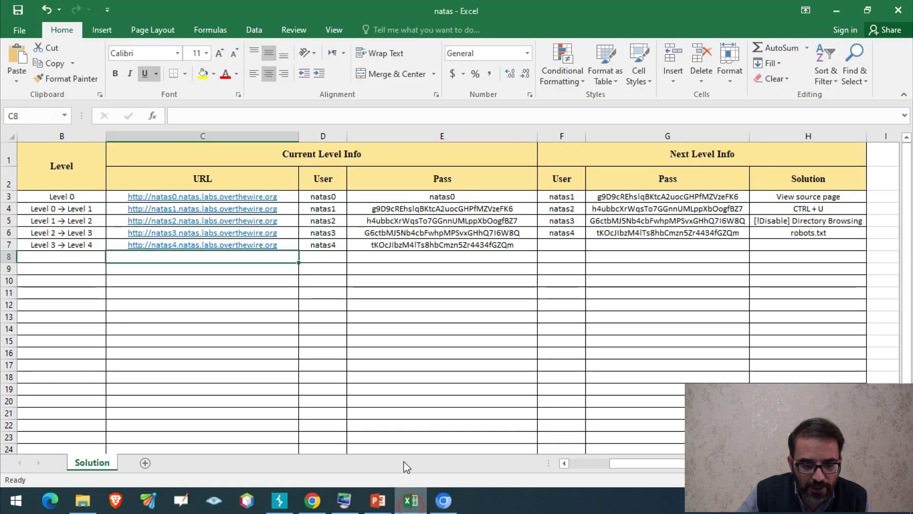
left_click(292, 243)
key("ctrl+c")
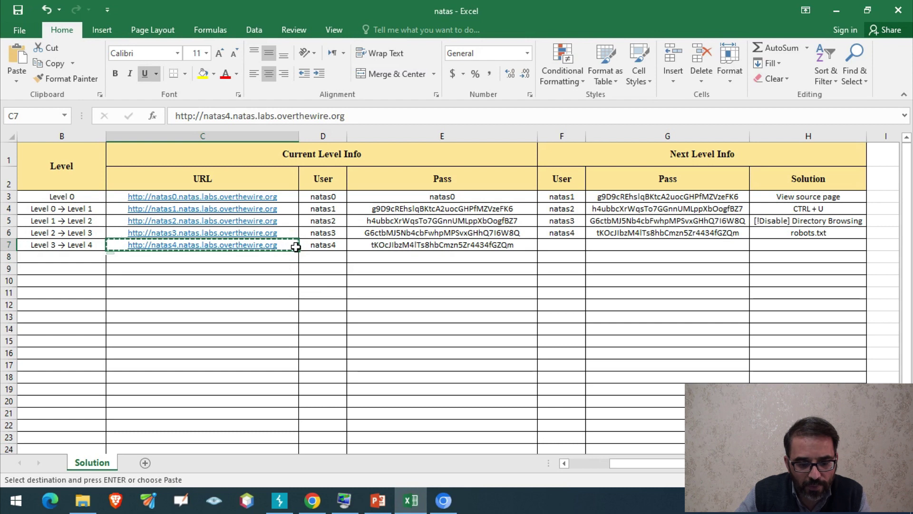
left_click(443, 500)
key("ctrl+v")
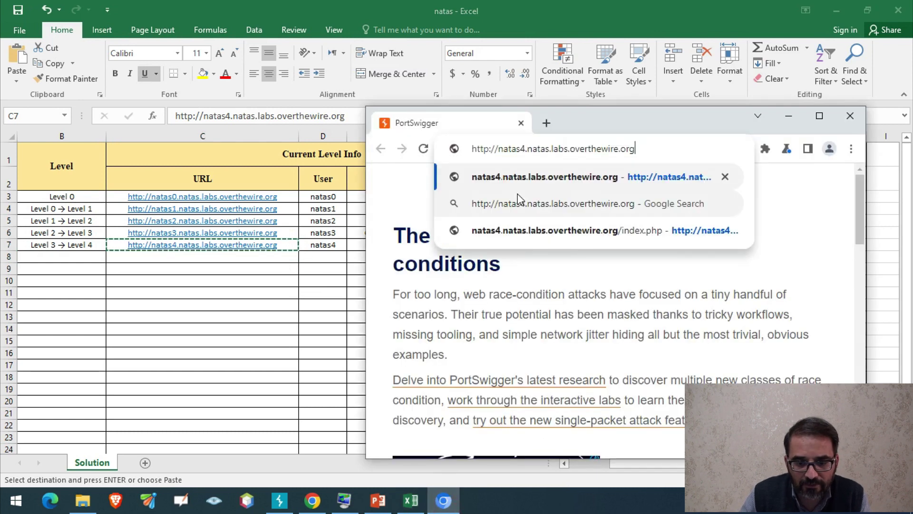
key("Return")
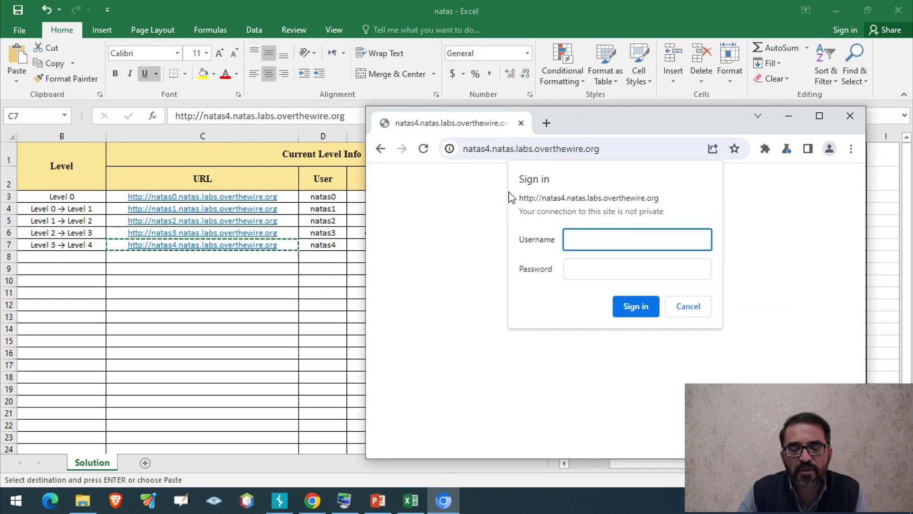
- Copy the natas4 password from the Excel sheet and sign in to the site in Burp's browser with username natas4 and that password
left_click(330, 265)
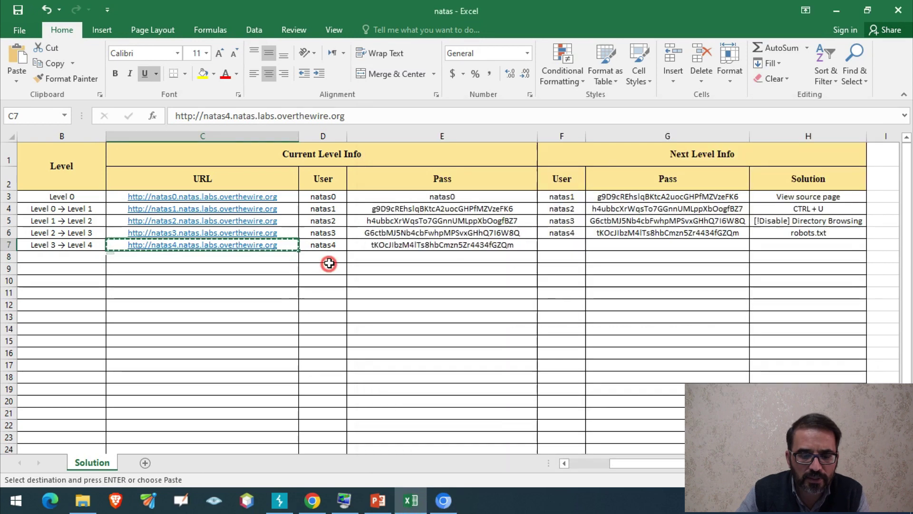
left_click(333, 245)
left_click(409, 244)
key("Escape")
key("ctrl+c")
left_click(836, 10)
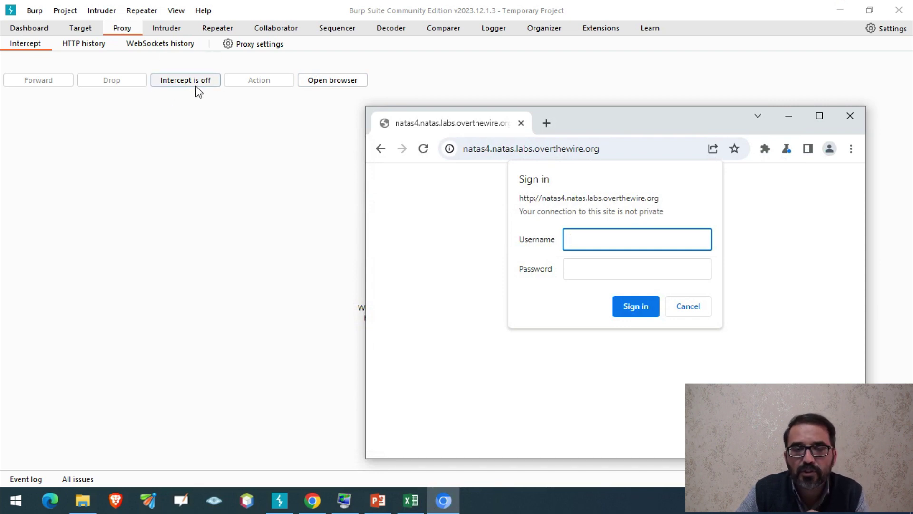
type("natas4")
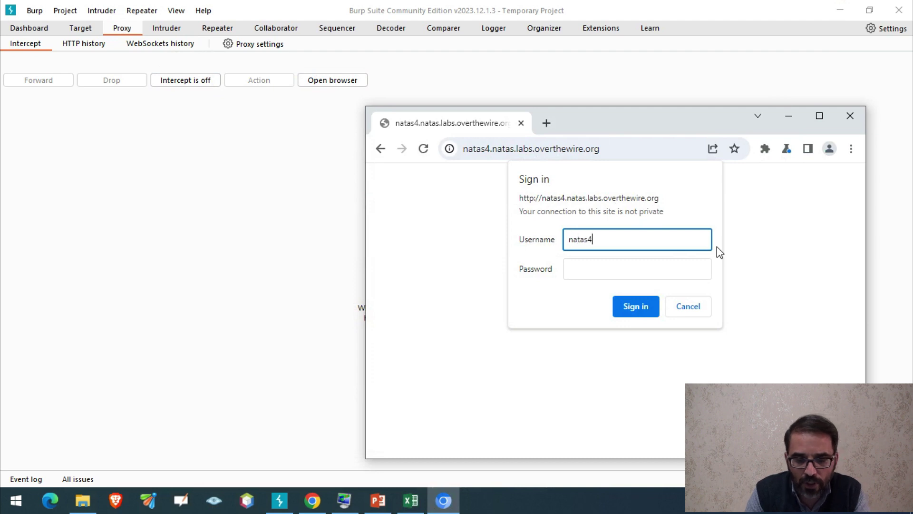
key("Tab")
key("ctrl+v")
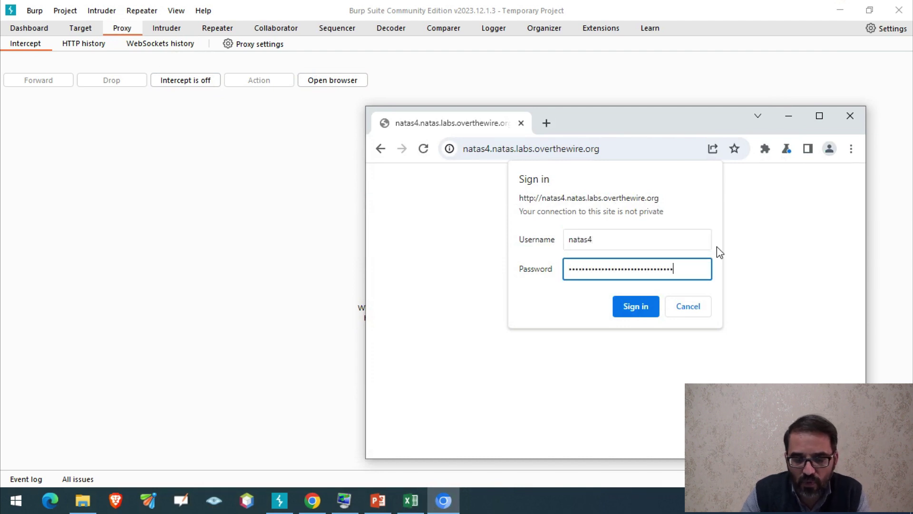
left_click(636, 305)
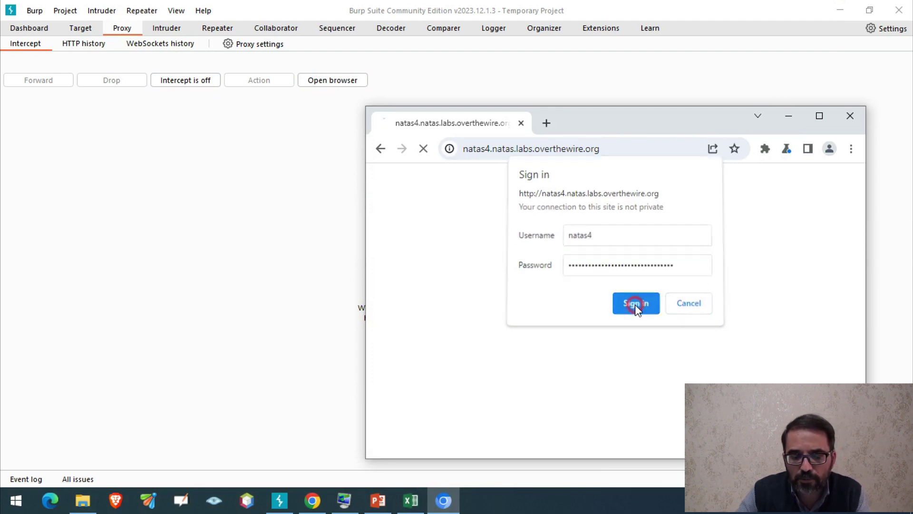
- Maximize the browser and examine the natas4 access message, including the visiting address and the address authorized users should come from
left_click(821, 115)
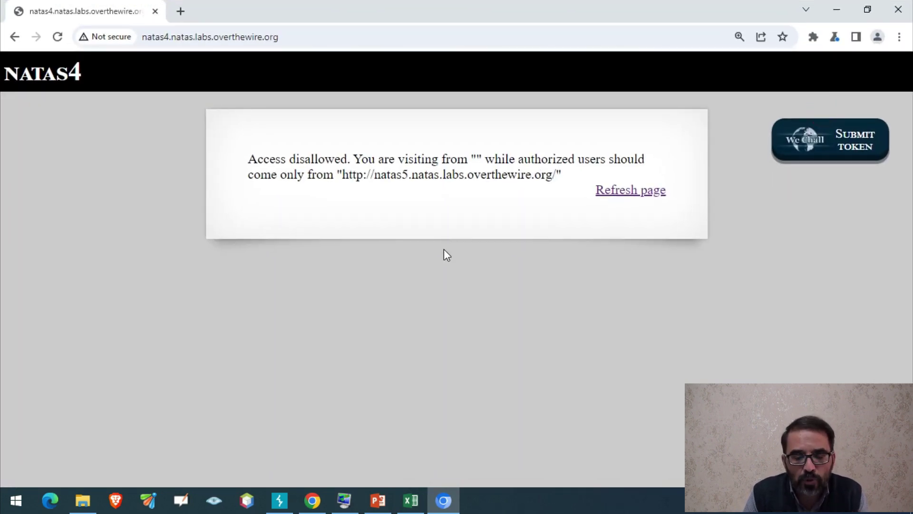
left_click_drag(248, 158, 353, 159)
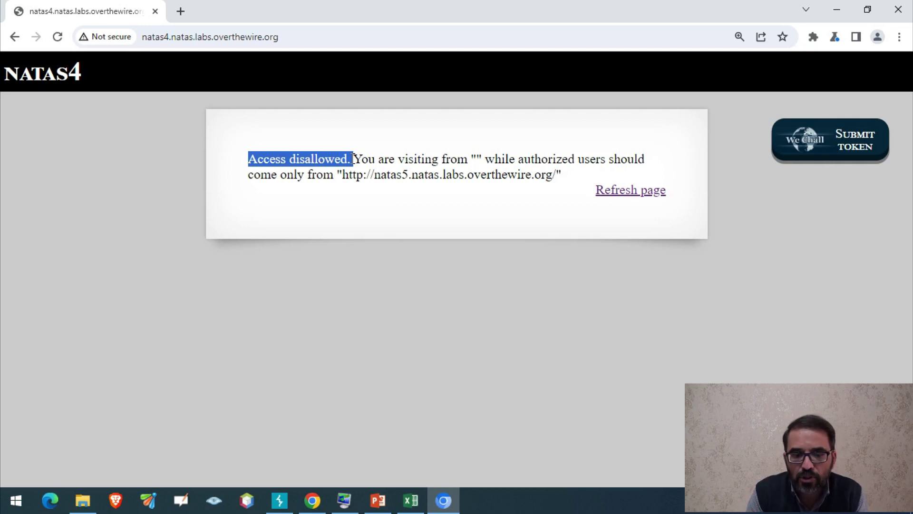
double_click(472, 159)
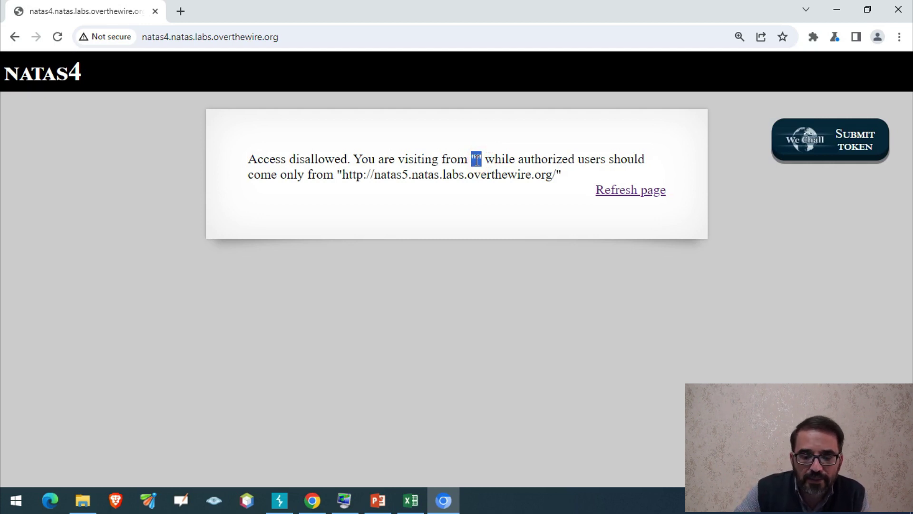
left_click_drag(521, 160, 607, 159)
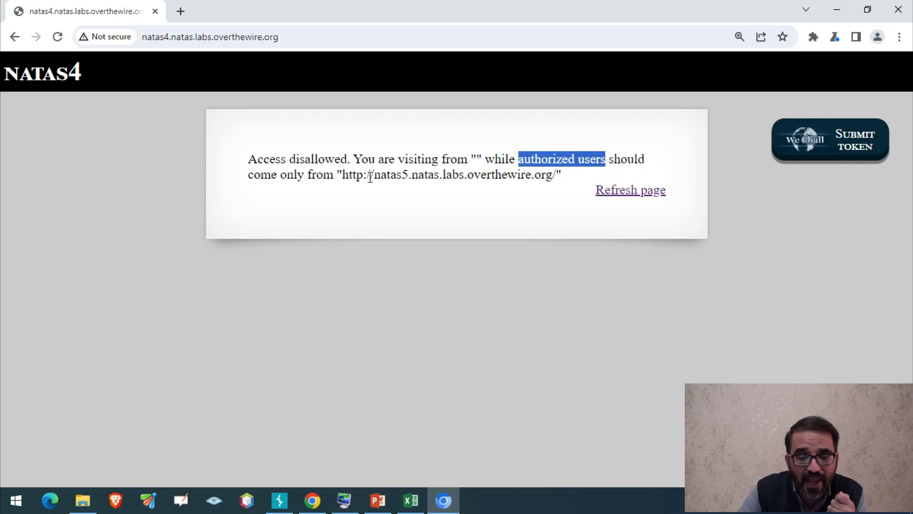
left_click_drag(344, 176, 558, 175)
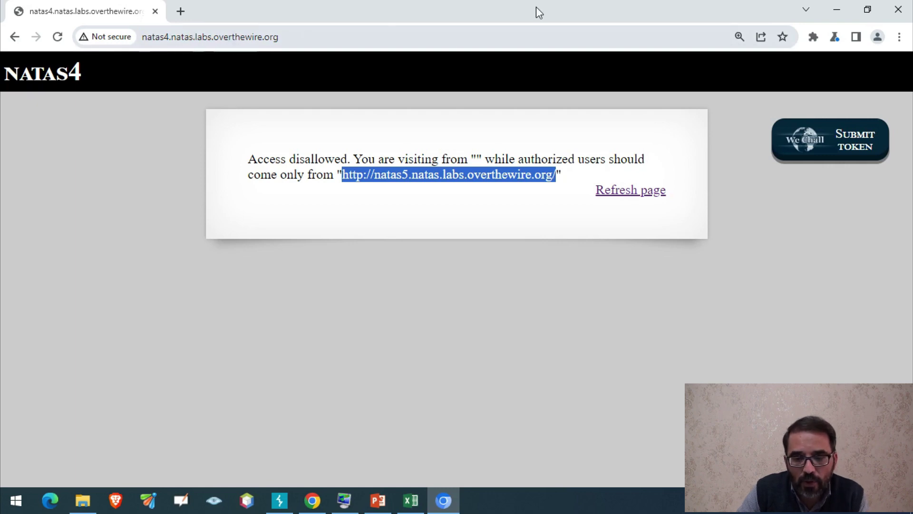
- Restore the browser window, turn interception on in Burp Suite, and refresh the natas4 page through its link to capture the request
left_click(868, 10)
left_click(191, 110)
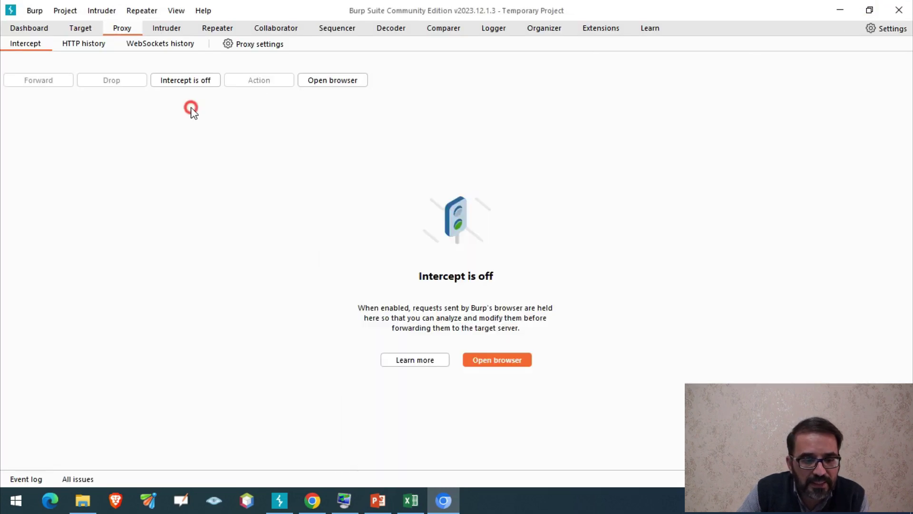
left_click(206, 83)
left_click(444, 500)
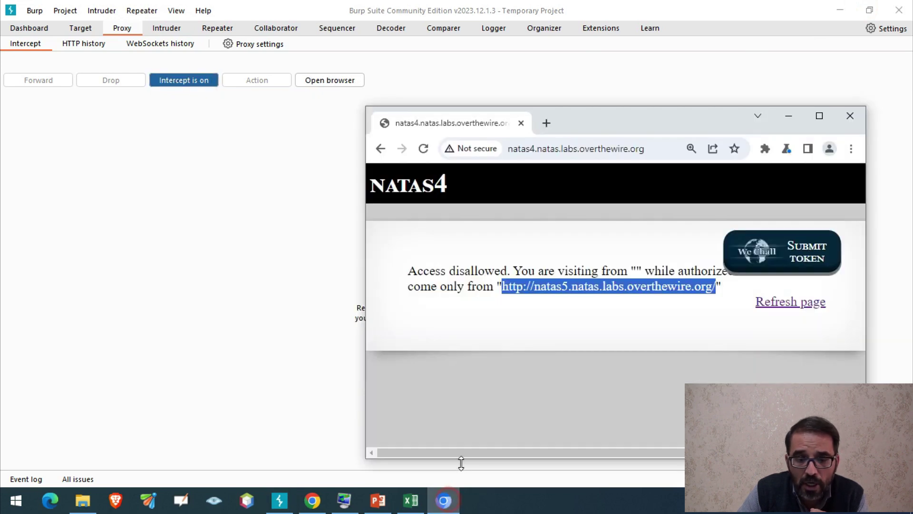
left_click(498, 341)
left_click(788, 310)
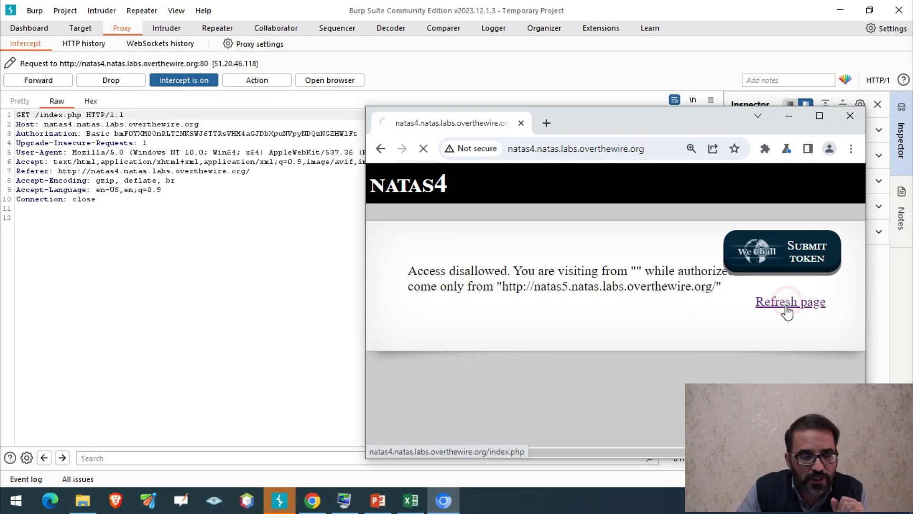
left_click(26, 115)
left_click_drag(35, 115, 79, 114)
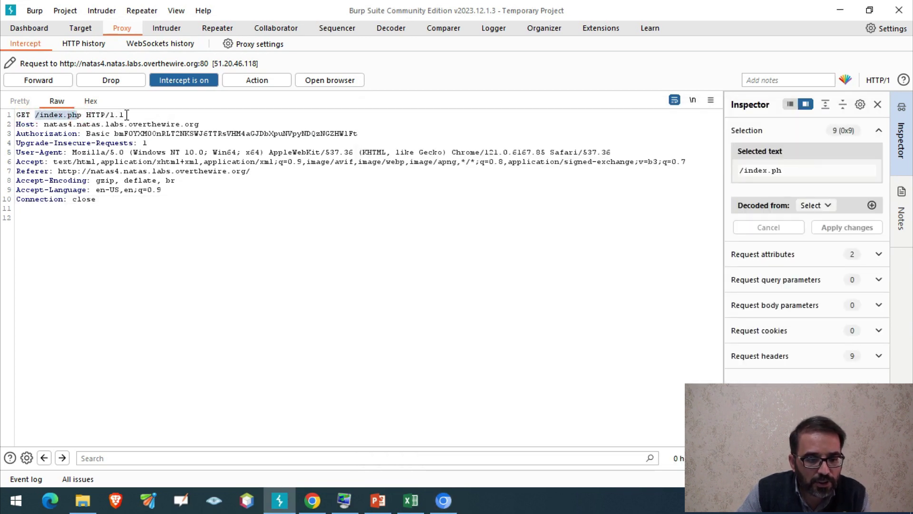
left_click_drag(120, 205, 7, 125)
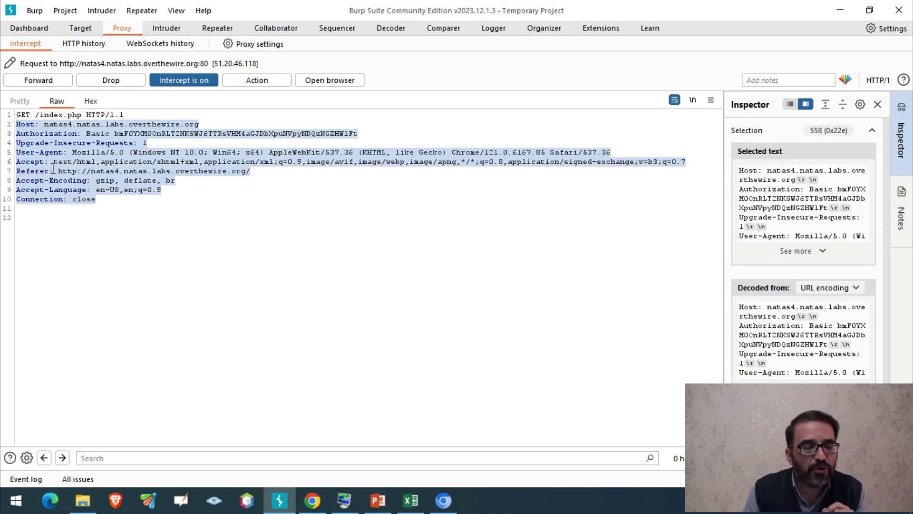
left_click(114, 173)
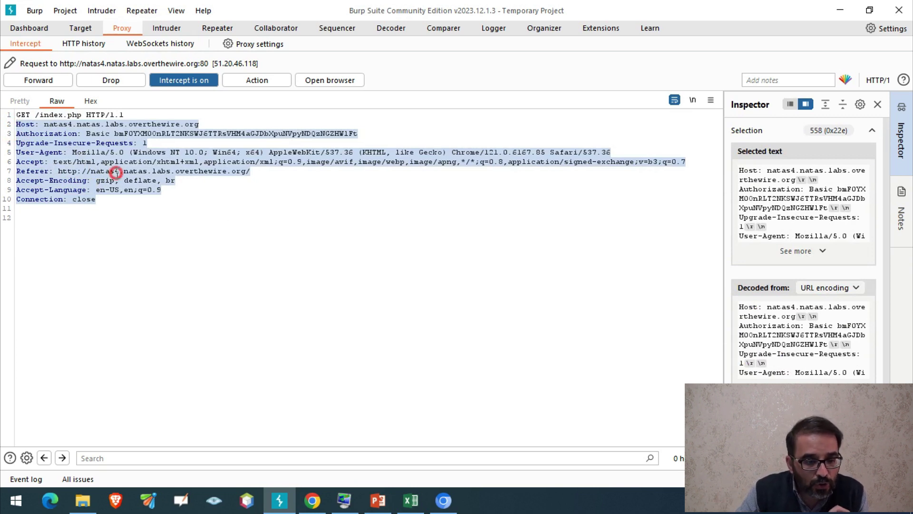
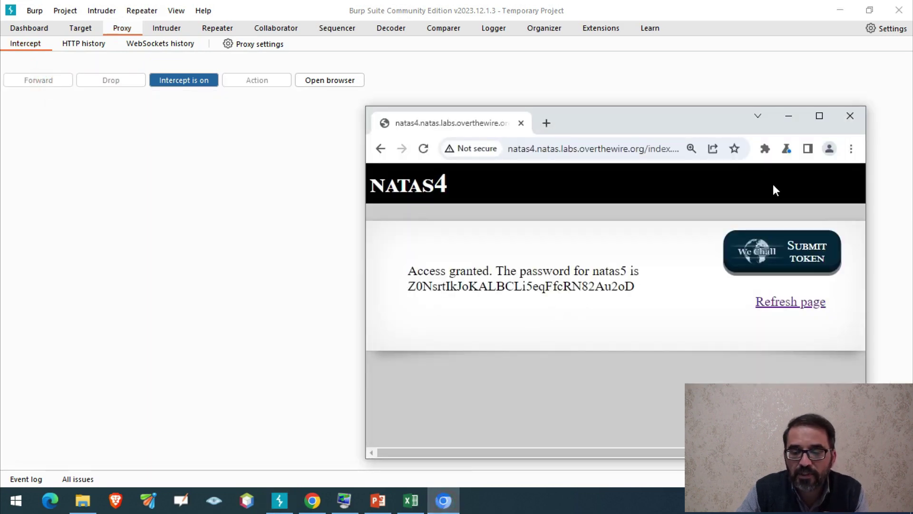
- Maximize Burp's browser to read the next level's username, and record natas5 in cell F7 of the Excel sheet
left_click(821, 117)
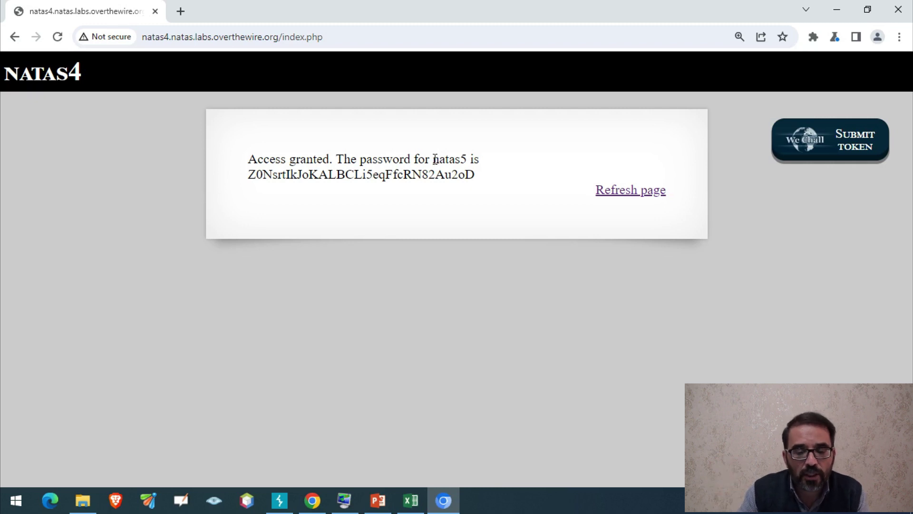
left_click_drag(432, 159, 469, 158)
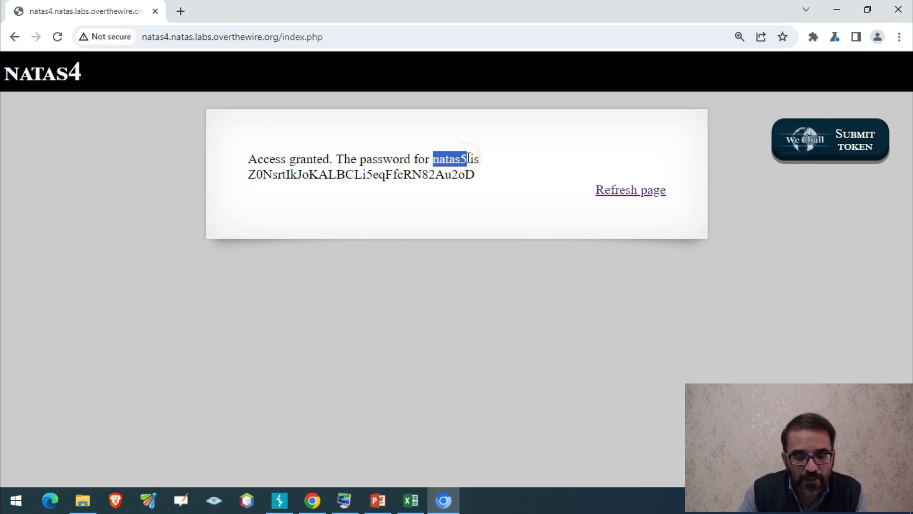
left_click(409, 501)
left_click(569, 250)
type("natas5")
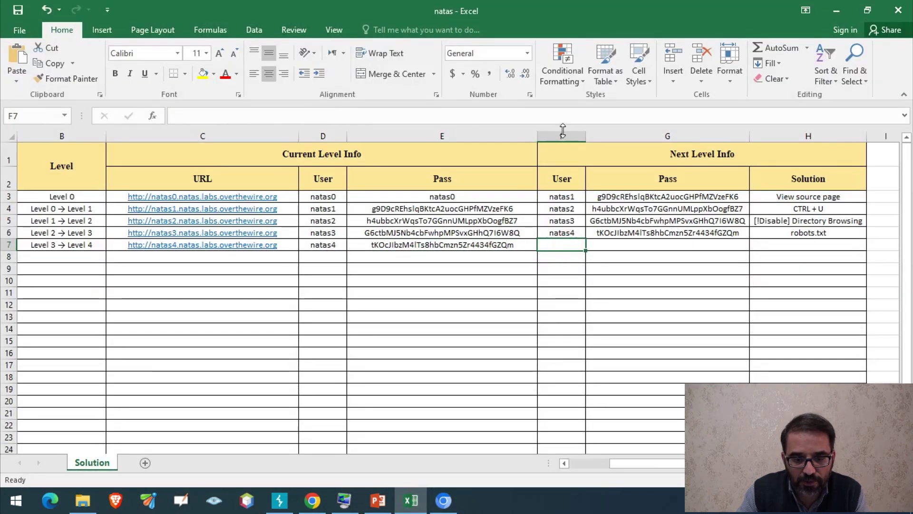
key("Return")
- Copy the natas5 password from the page in Burp's browser and paste it into cell G7 of the Excel sheet
key("alt+Tab")
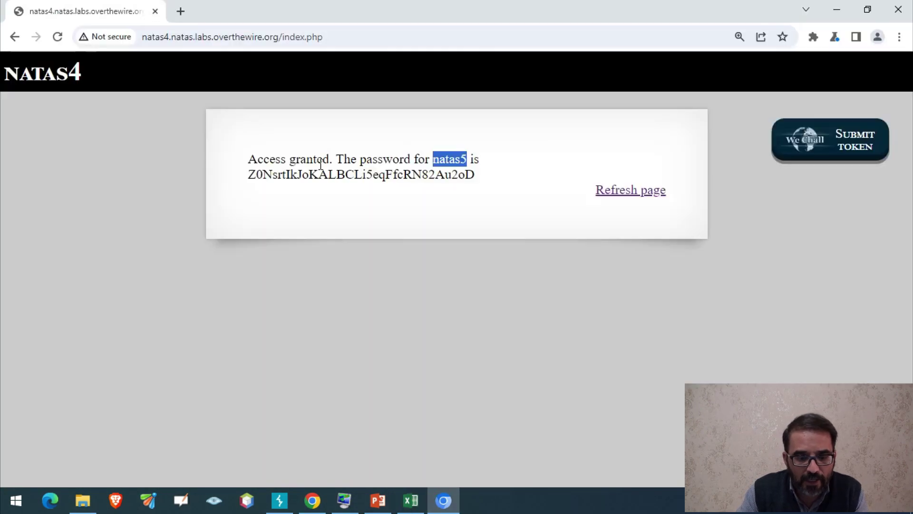
left_click_drag(251, 174, 481, 184)
key("ctrl+c")
key("alt+Tab")
left_click(648, 245)
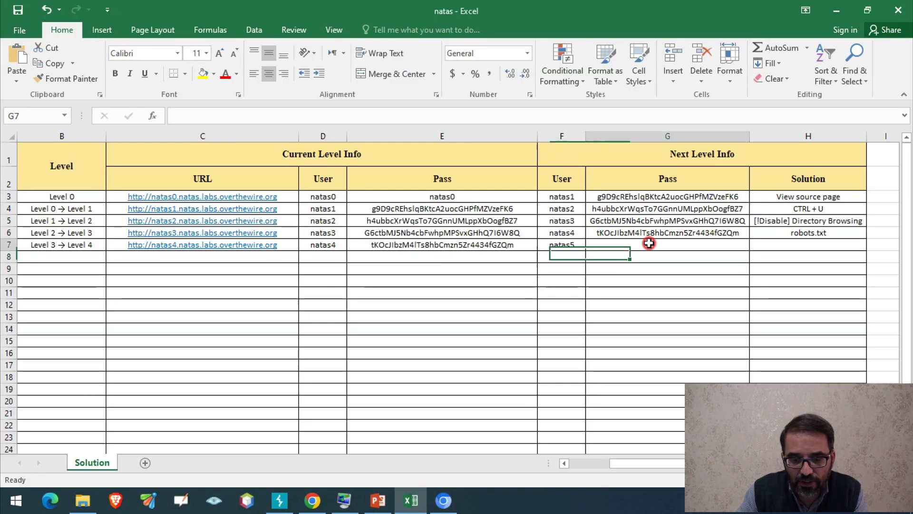
left_click(603, 116)
key("ctrl+v")
key("Return")
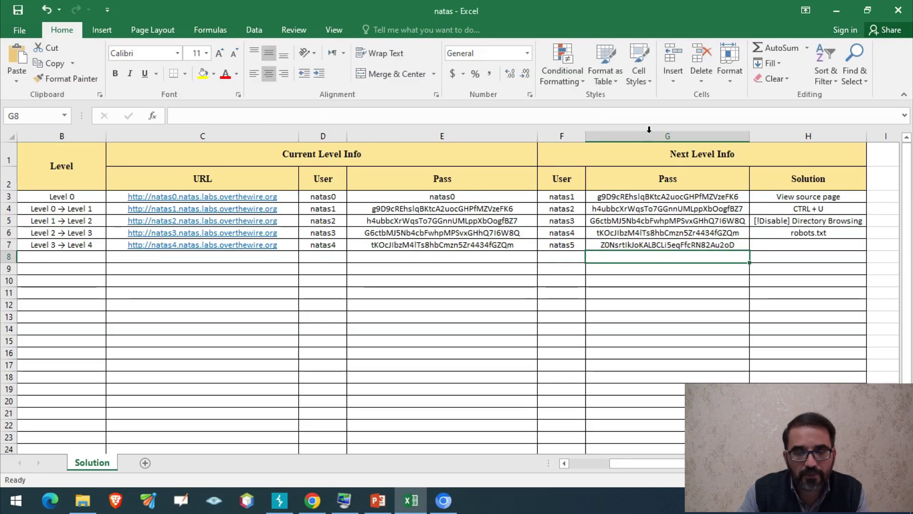